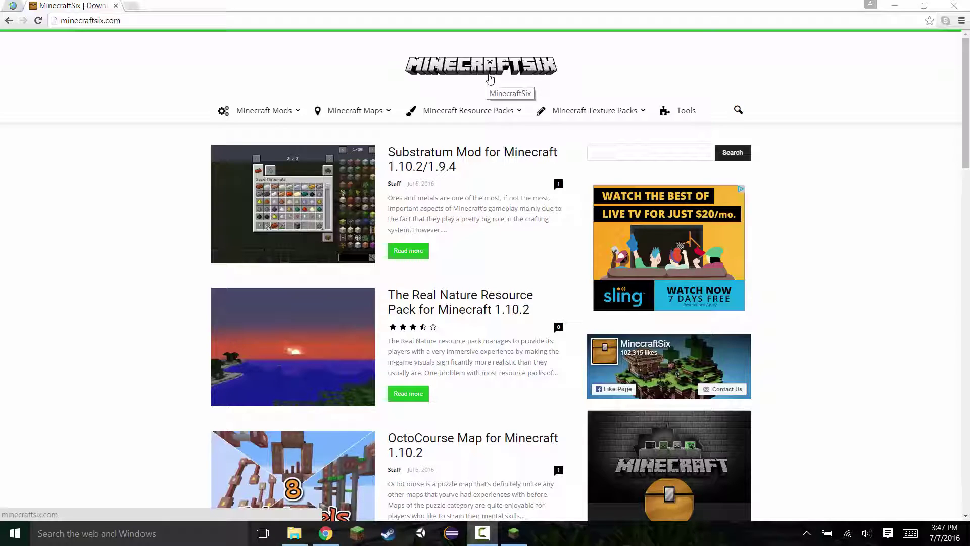
- Browse the Minecraft 1.10 resource packs and open the Nuper Gummi Resource Pack page
mouse_move(502, 104)
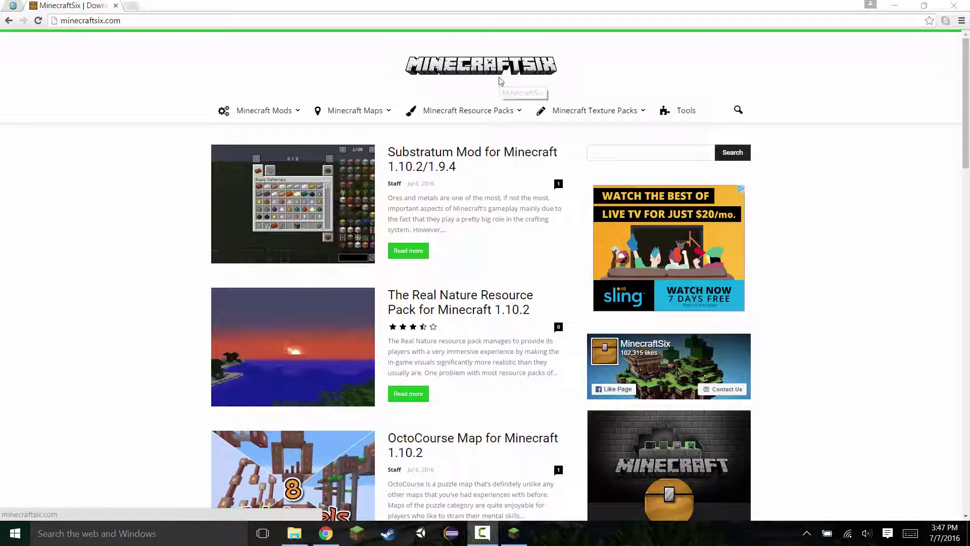
mouse_move(498, 120)
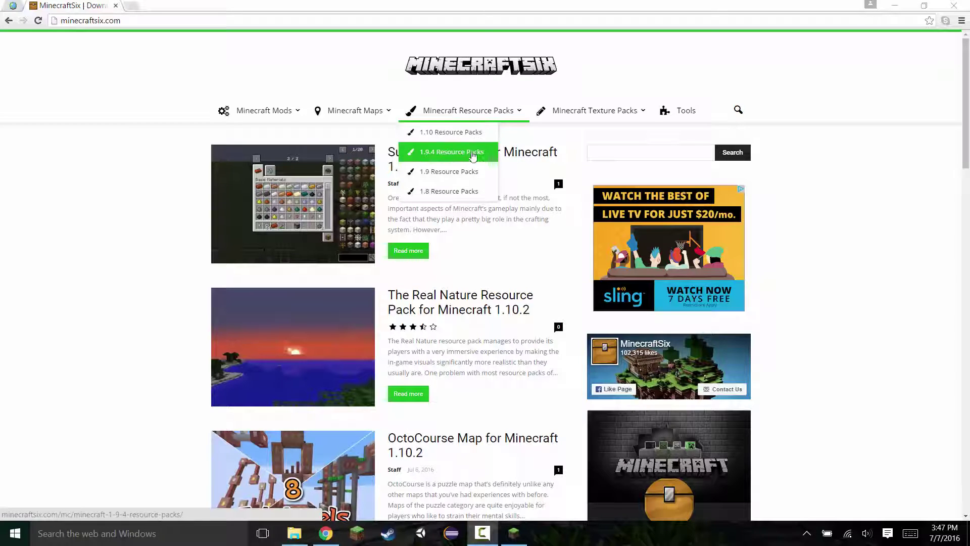
click(471, 133)
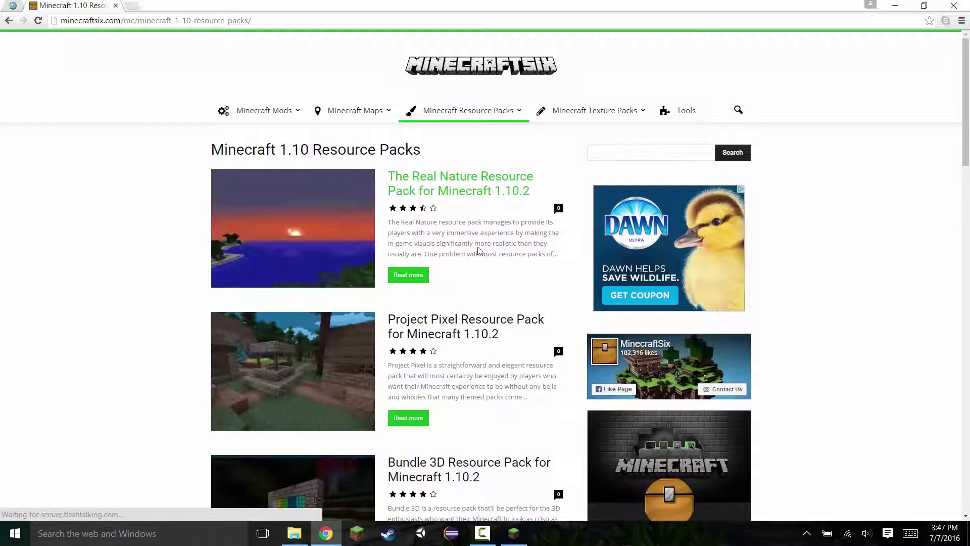
scroll(479, 248, down, 7)
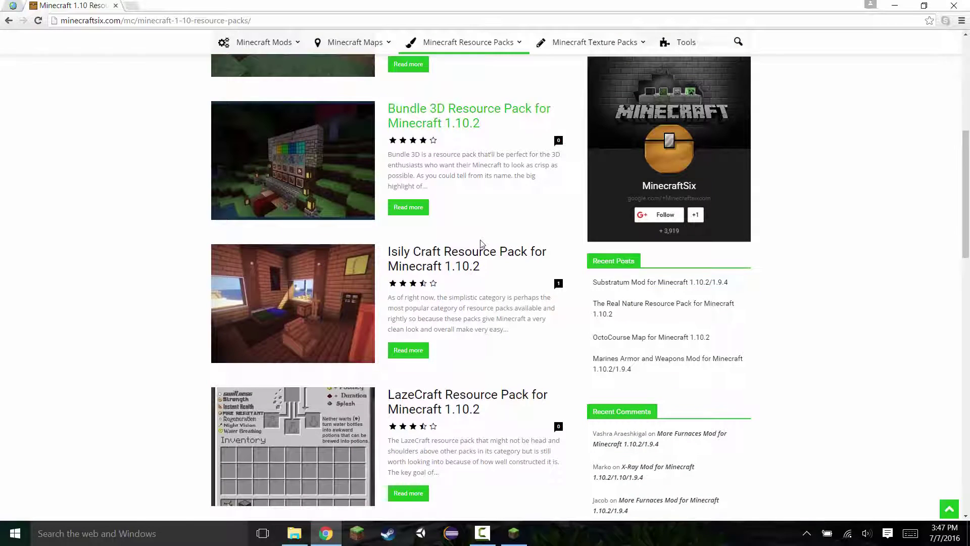
scroll(477, 246, down, 5)
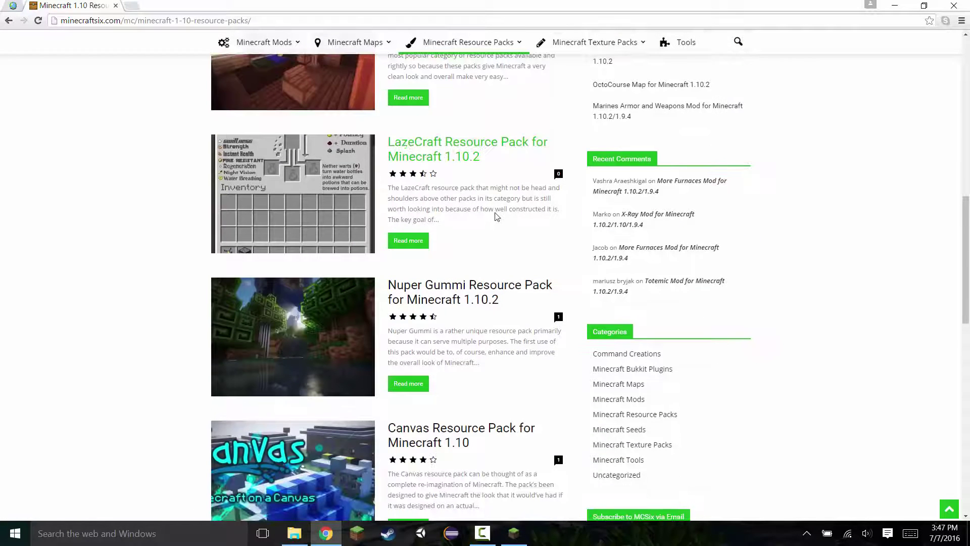
scroll(497, 216, down, 3)
click(486, 149)
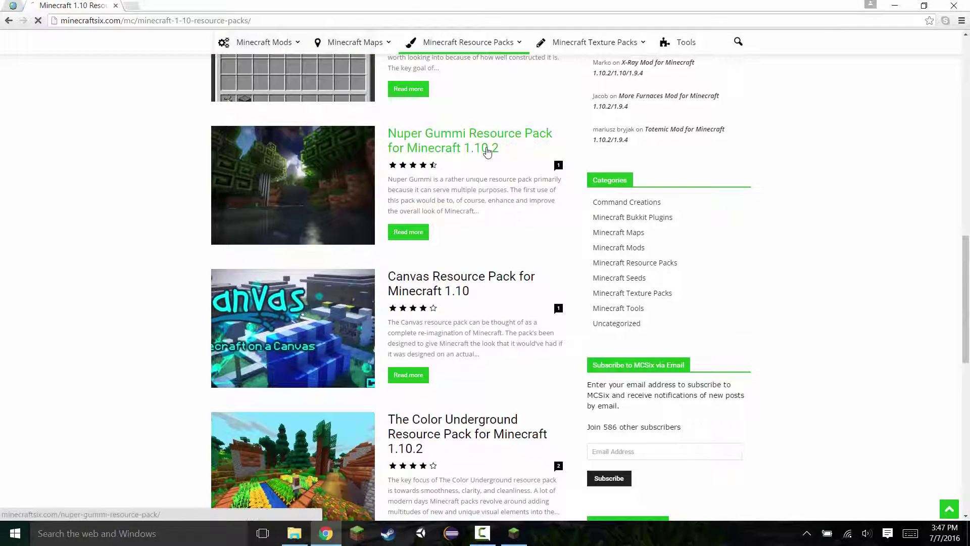
- Download the [1.10] [16x] Nuper Gummi Pack from its download link on the pack's page
scroll(485, 162, down, 5)
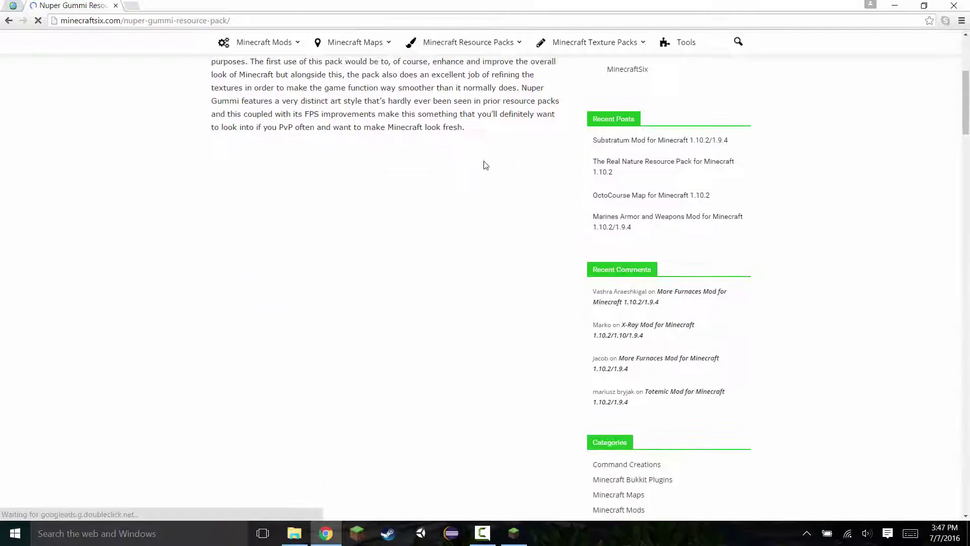
scroll(621, 141, down, 4)
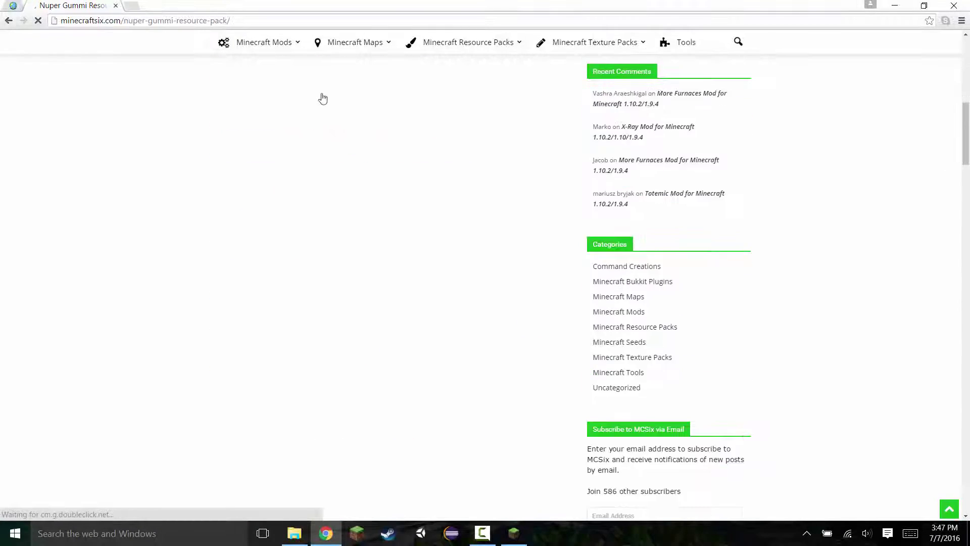
scroll(793, 154, down, 18)
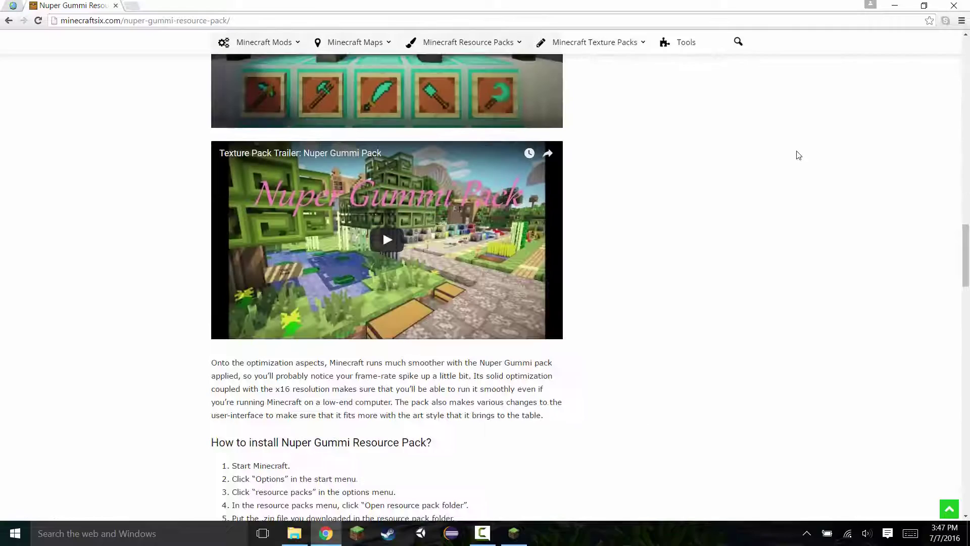
scroll(798, 155, down, 6)
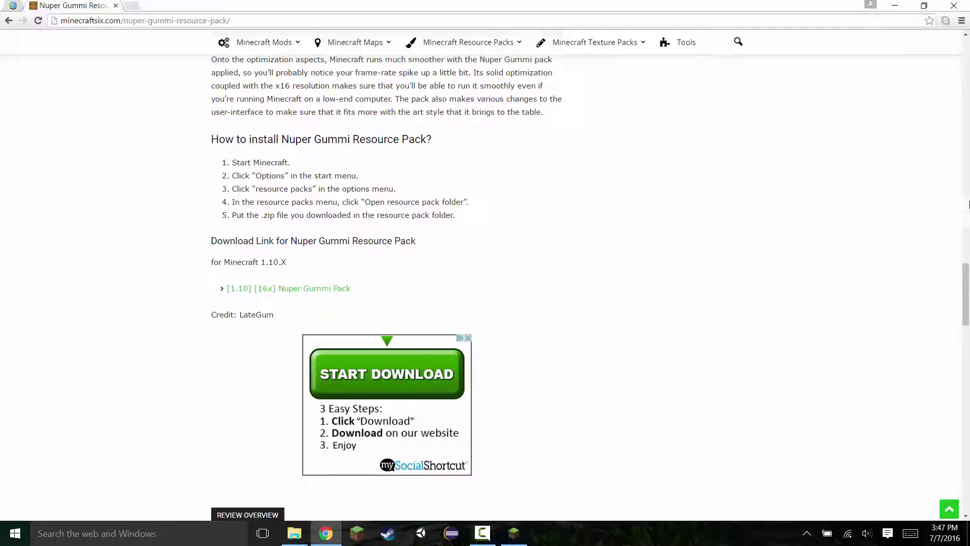
click(253, 293)
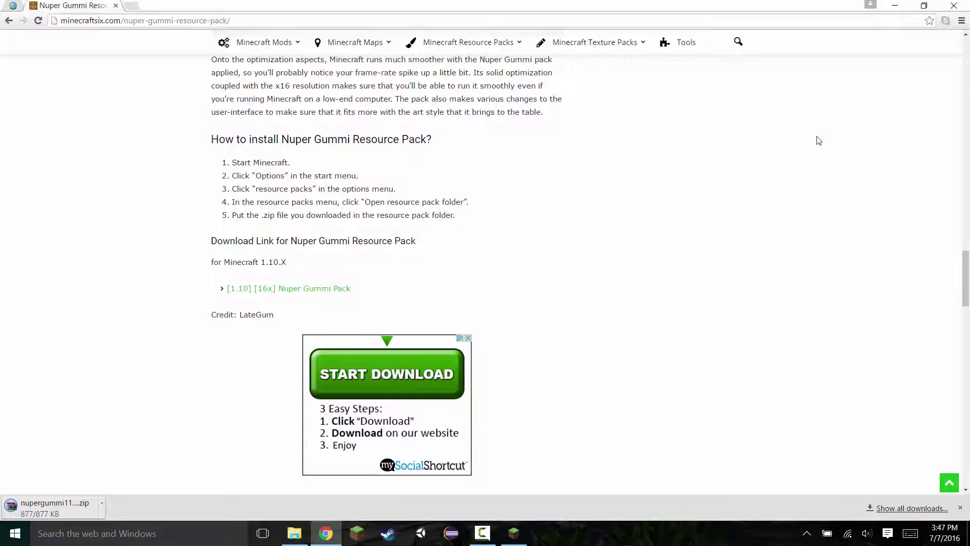
- Place the downloaded nupergummi11010280698.zip on the desktop and close the browser
click(920, 5)
scroll(655, 407, down, 5)
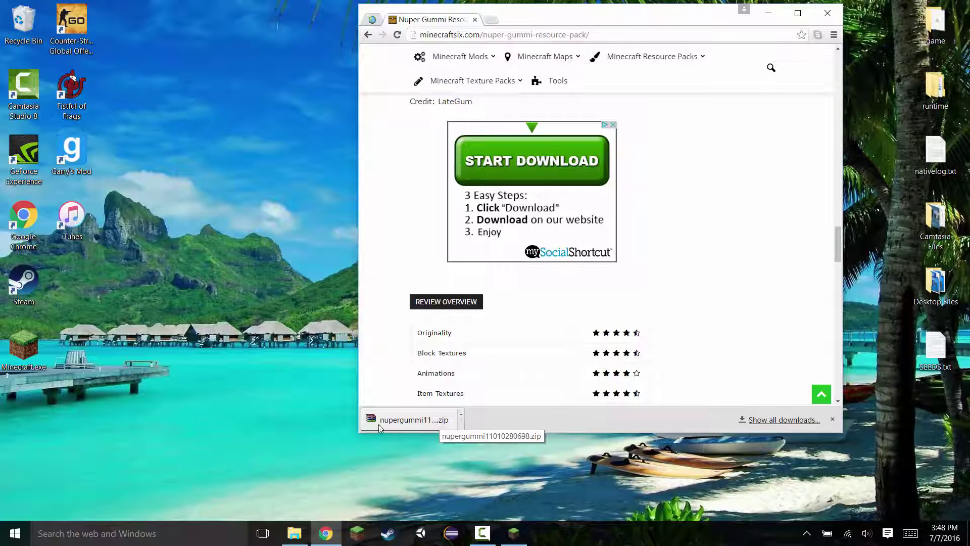
drag(379, 424, 185, 252)
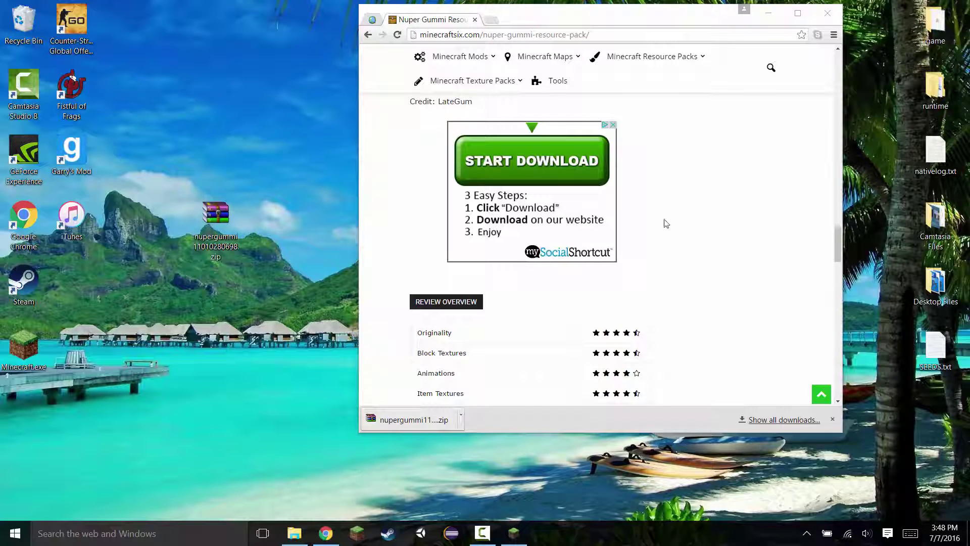
click(827, 13)
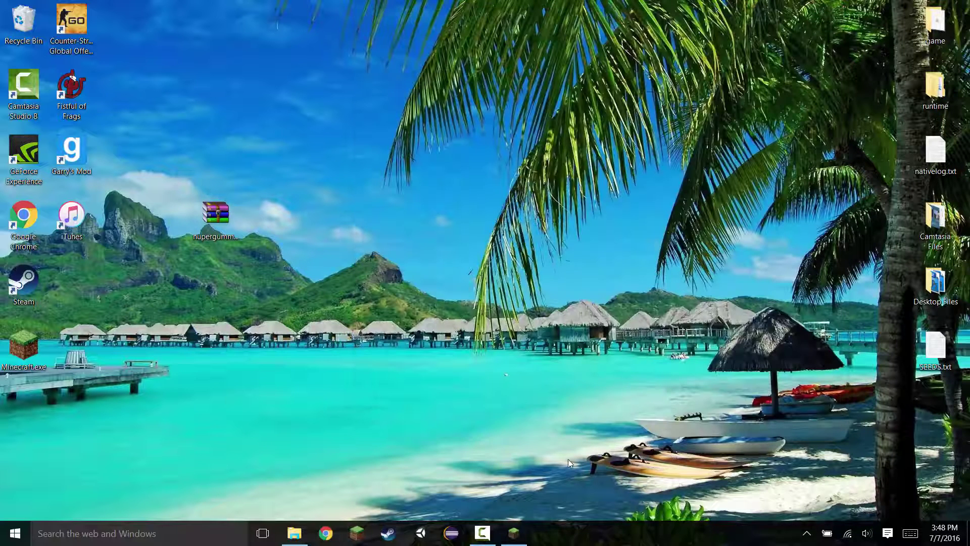
- Start the game from the Minecraft Launcher and bring up its resource pack selection
click(515, 536)
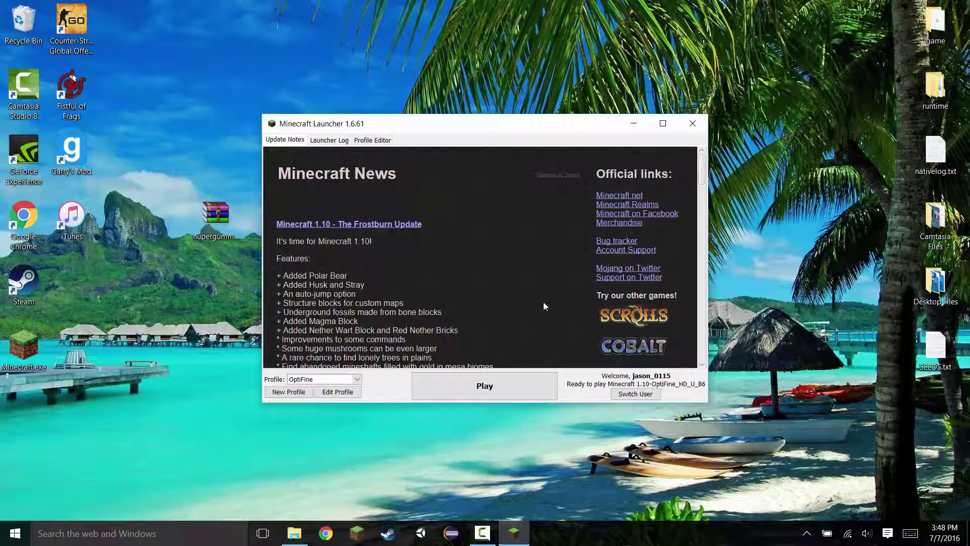
click(498, 387)
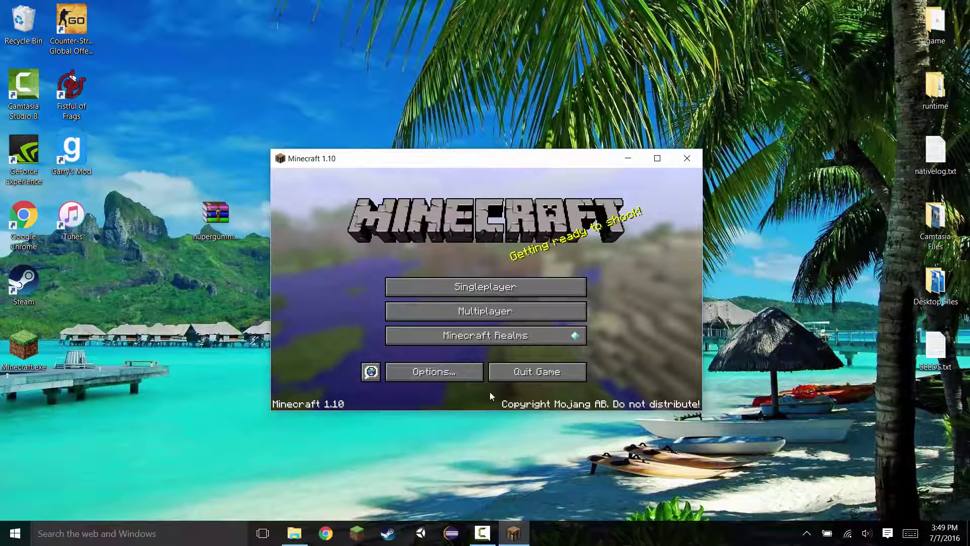
click(454, 371)
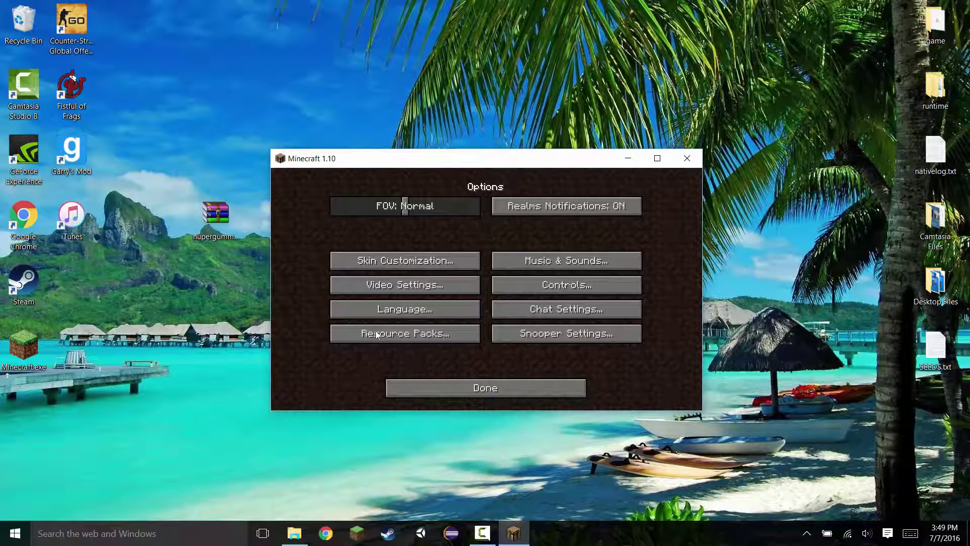
click(441, 333)
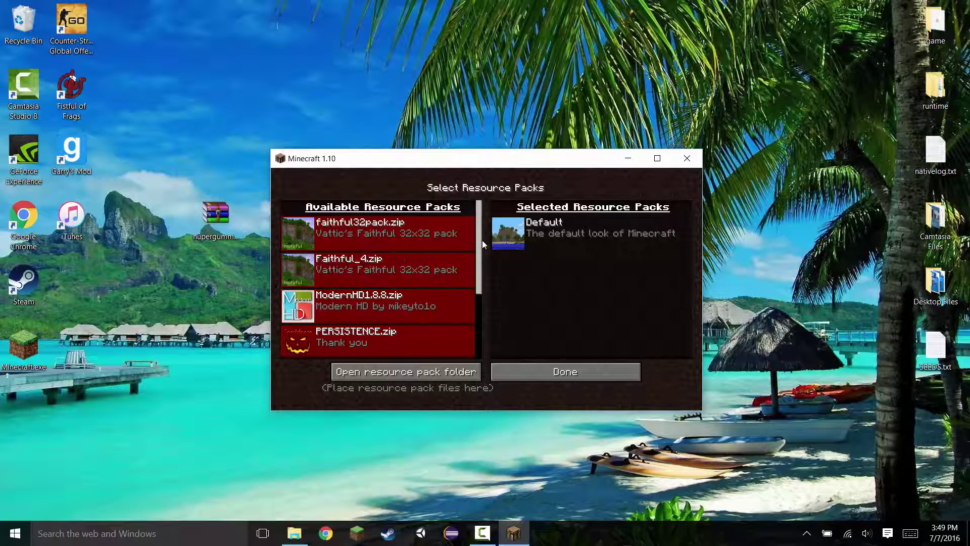
- Move nupergummi11010280698.zip from the desktop into Minecraft's resourcepacks folder and close the folder
mouse_move(482, 241)
mouse_down()
mouse_move(478, 334)
mouse_move(479, 247)
mouse_up()
click(387, 371)
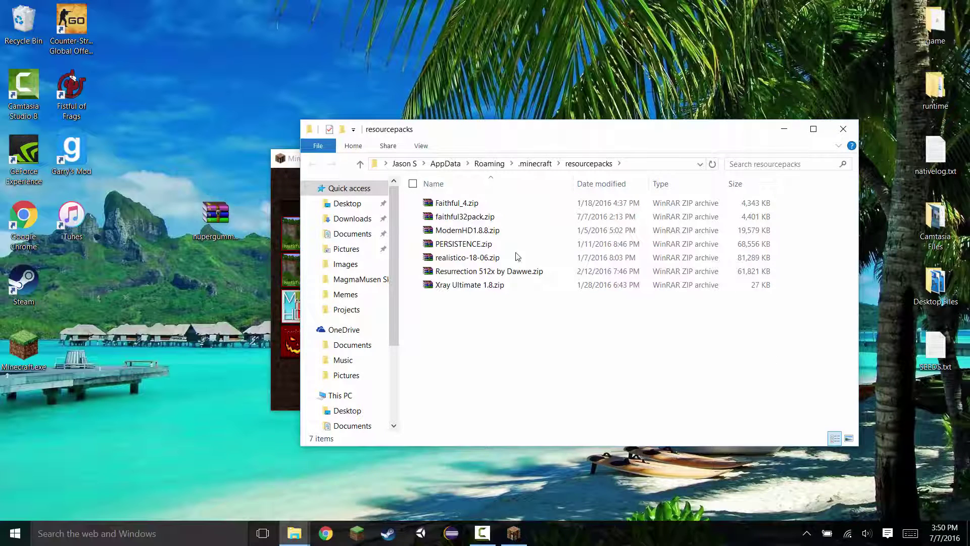
click(215, 241)
drag(215, 240, 570, 387)
click(570, 387)
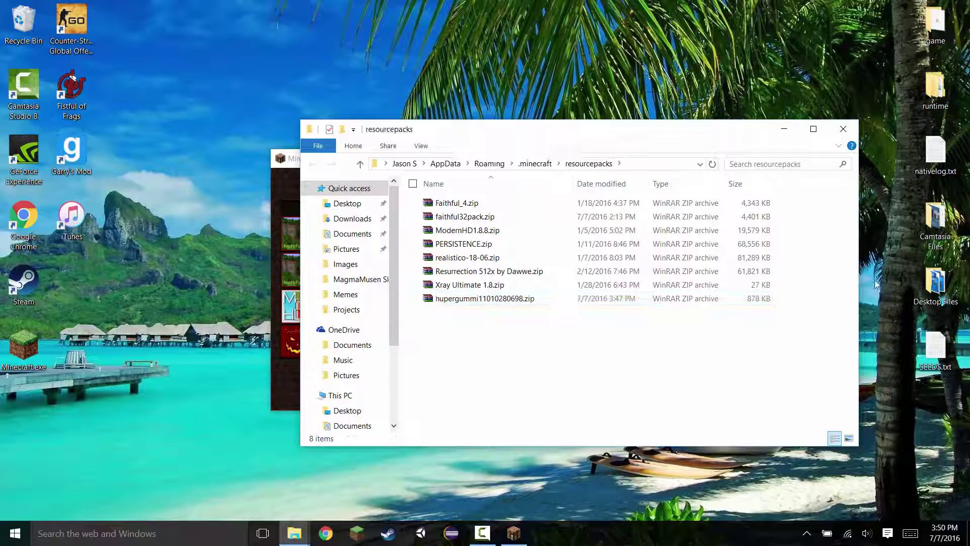
click(843, 129)
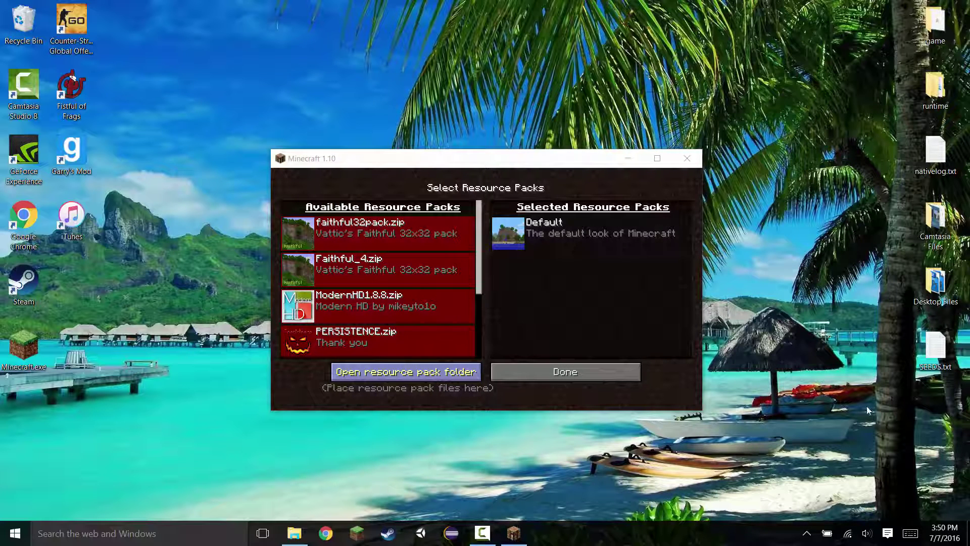
- Return to Minecraft's title screen and reopen the resource pack selection to refresh the available packs
click(540, 371)
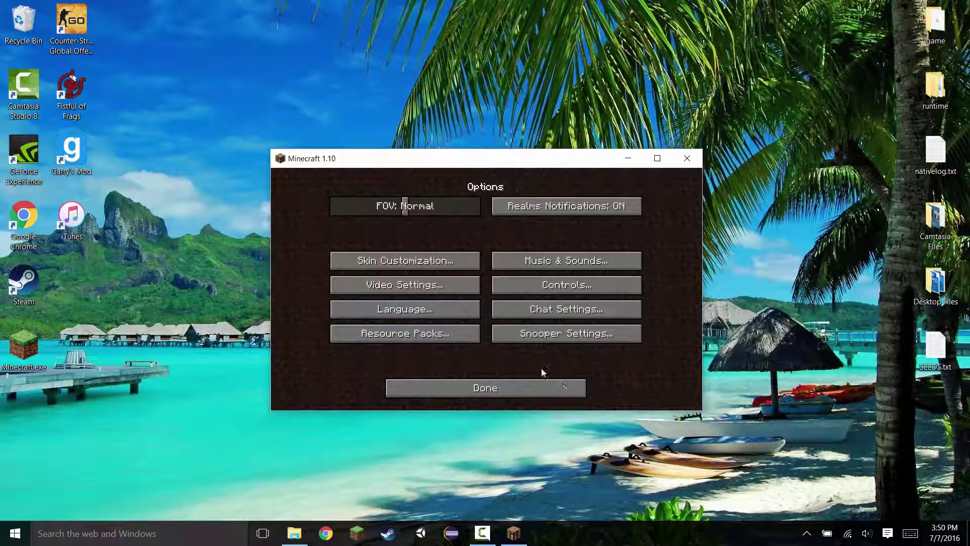
click(565, 388)
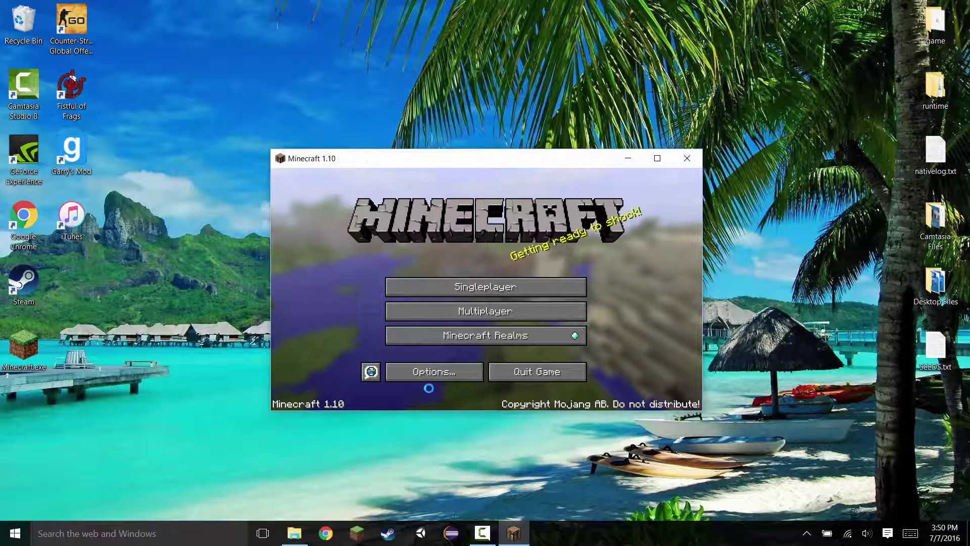
click(441, 373)
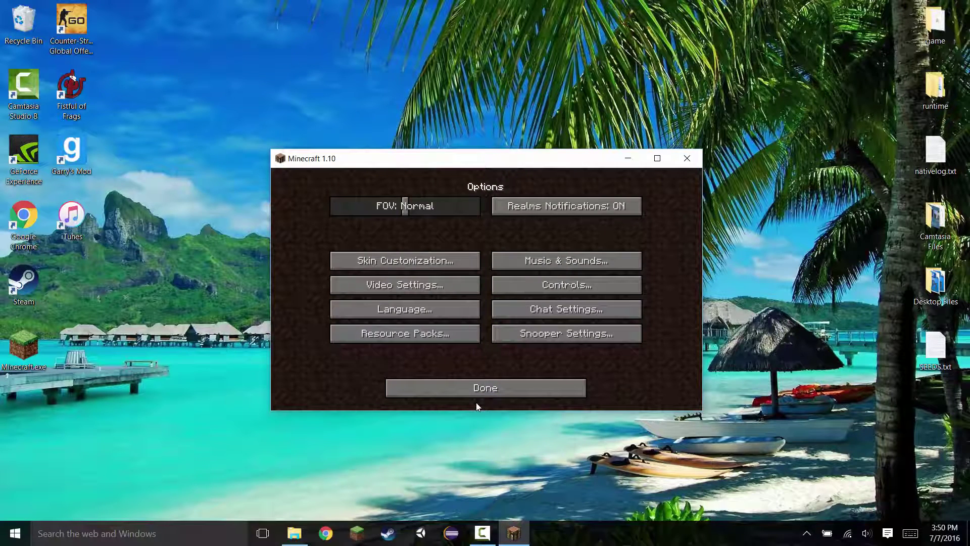
click(457, 340)
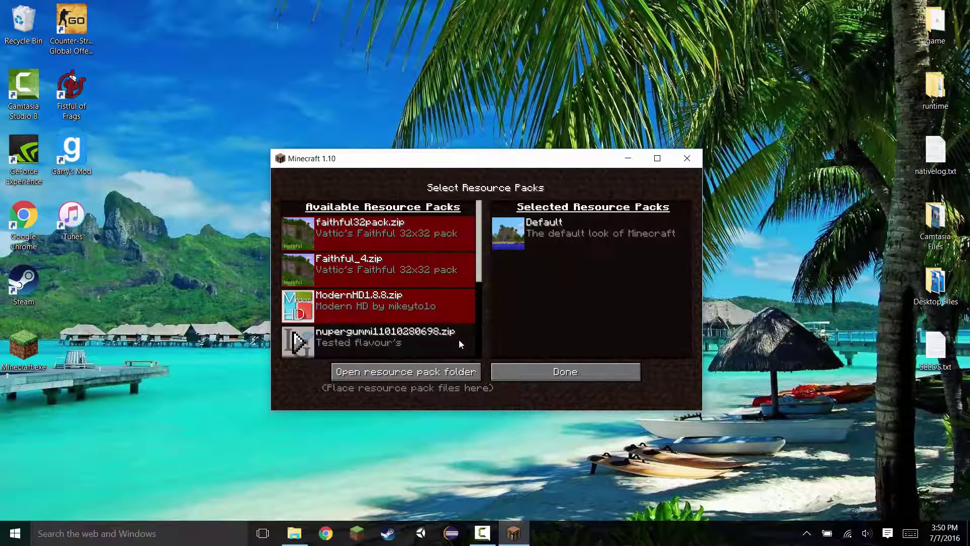
- Add nupergummi11010280698.zip to the selected resource packs, apply it and leave the options
drag(478, 259, 480, 309)
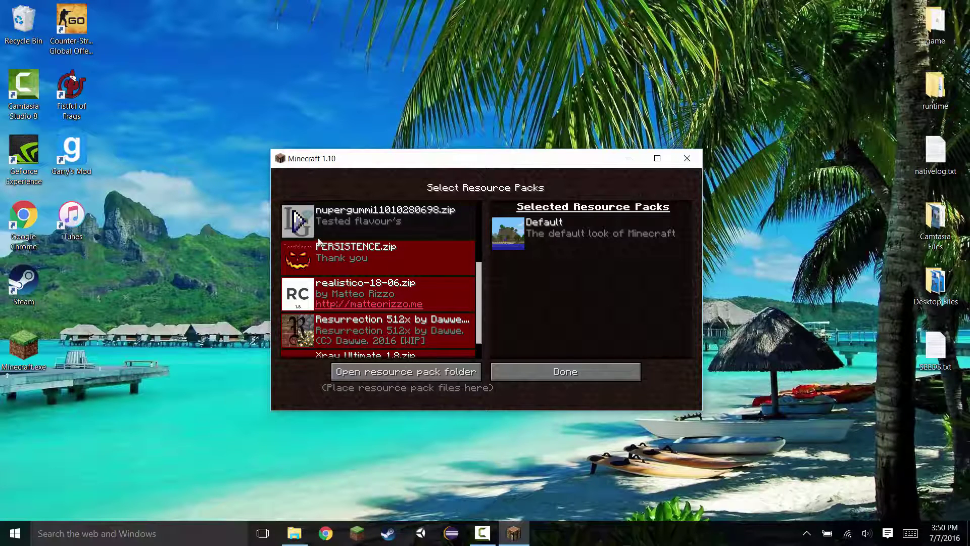
scroll(319, 241, up, 1)
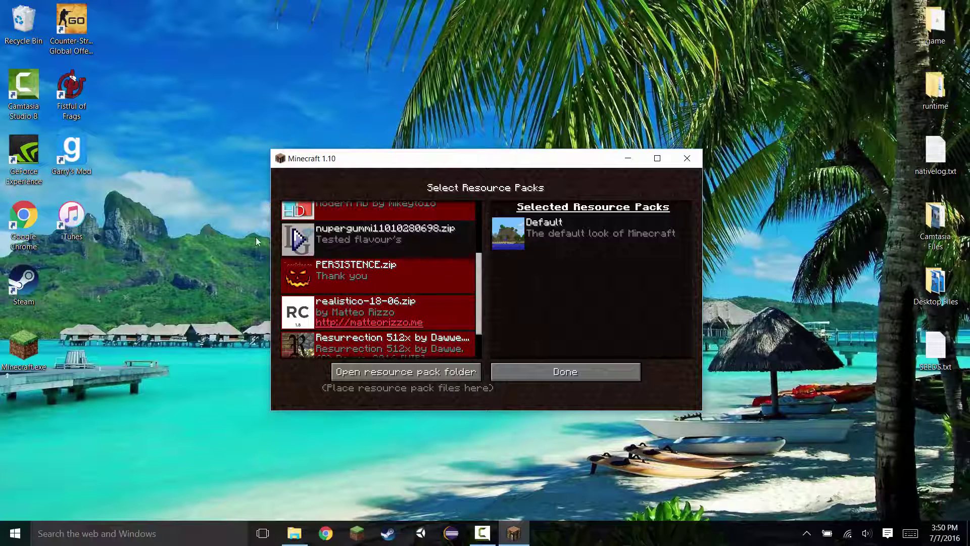
click(295, 239)
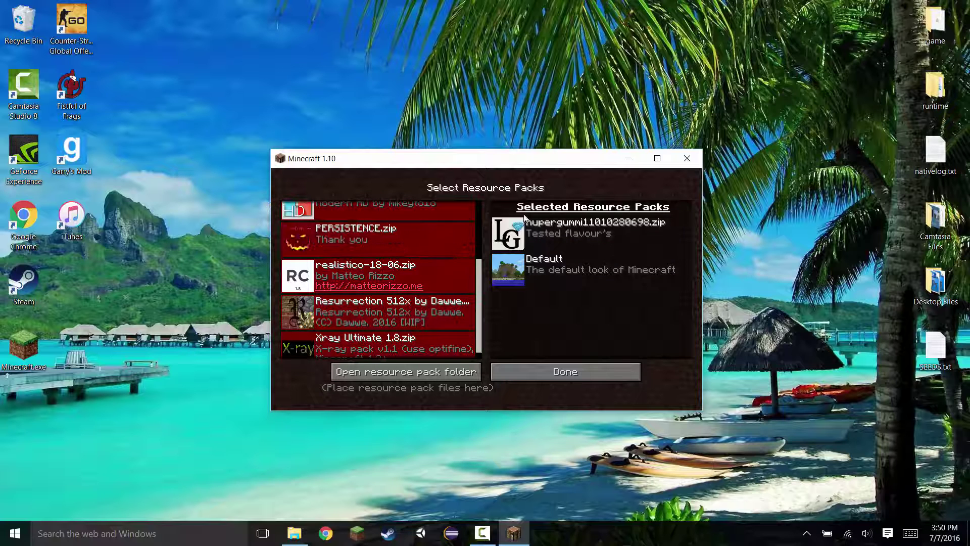
click(559, 371)
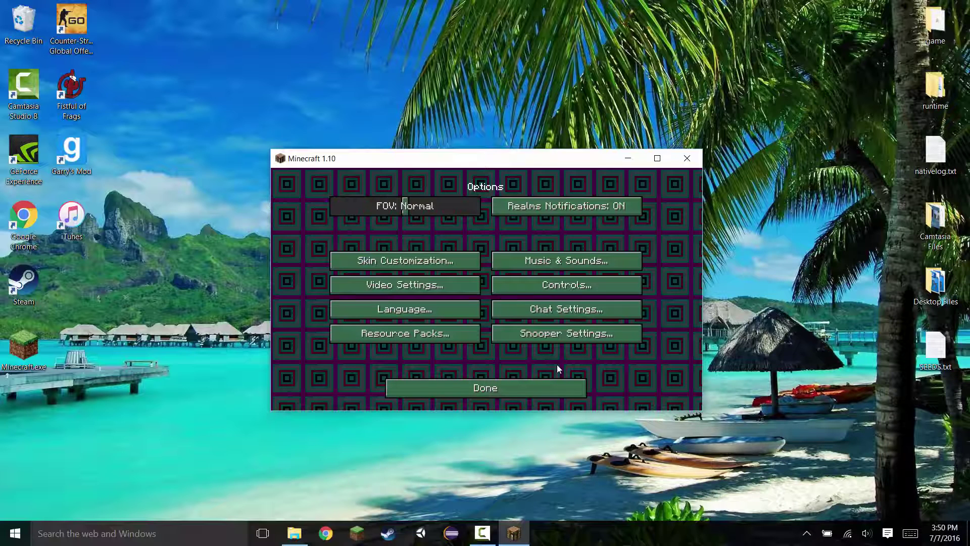
click(511, 393)
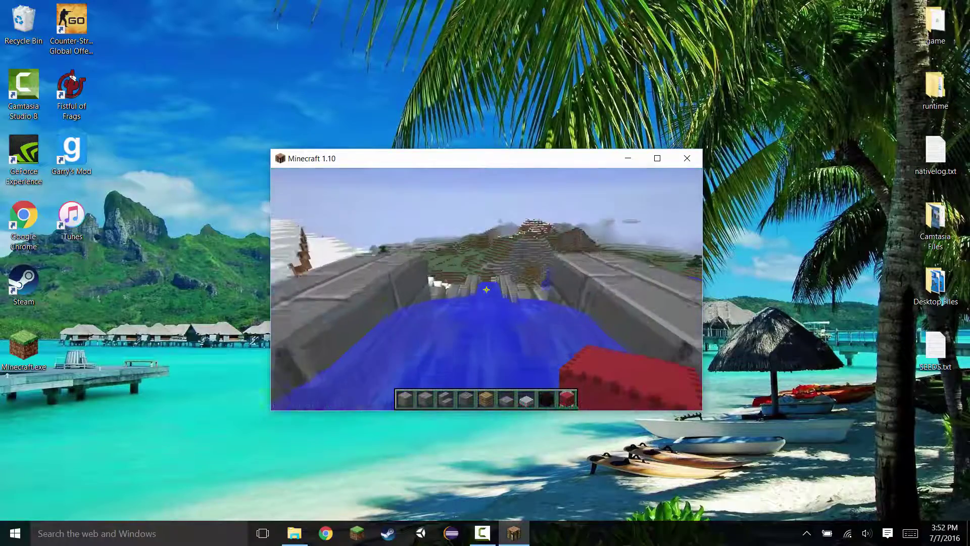
- Move around above the water channel in the world to inspect the new textures
key(s)
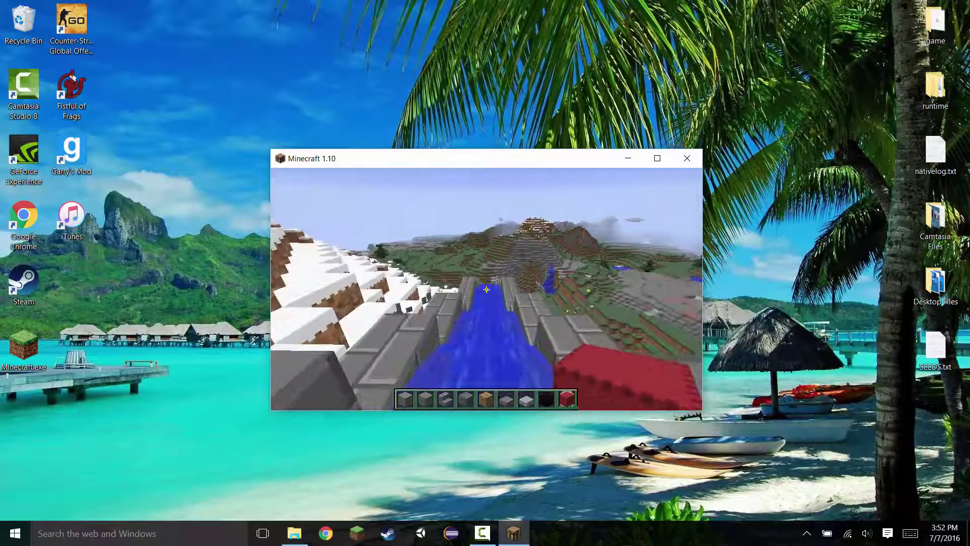
key(w)
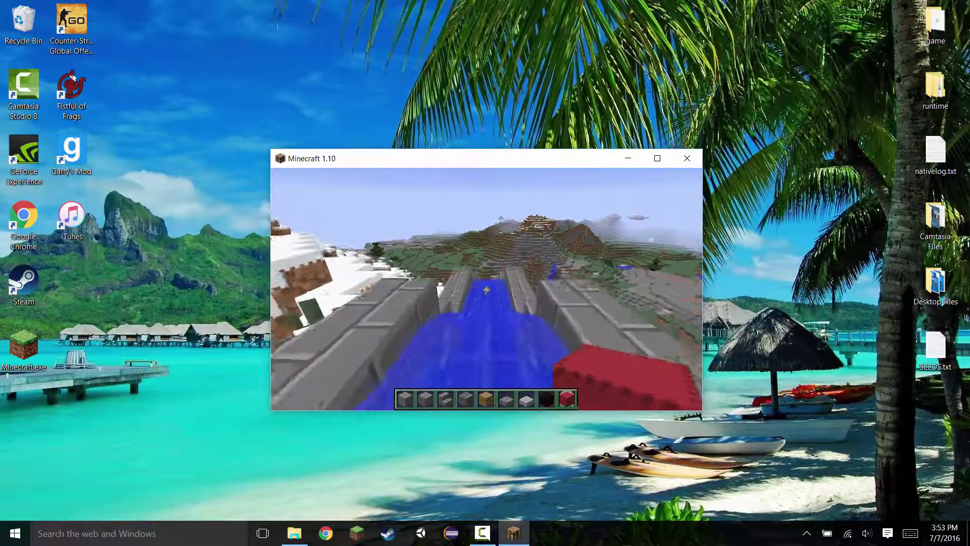
key(space)
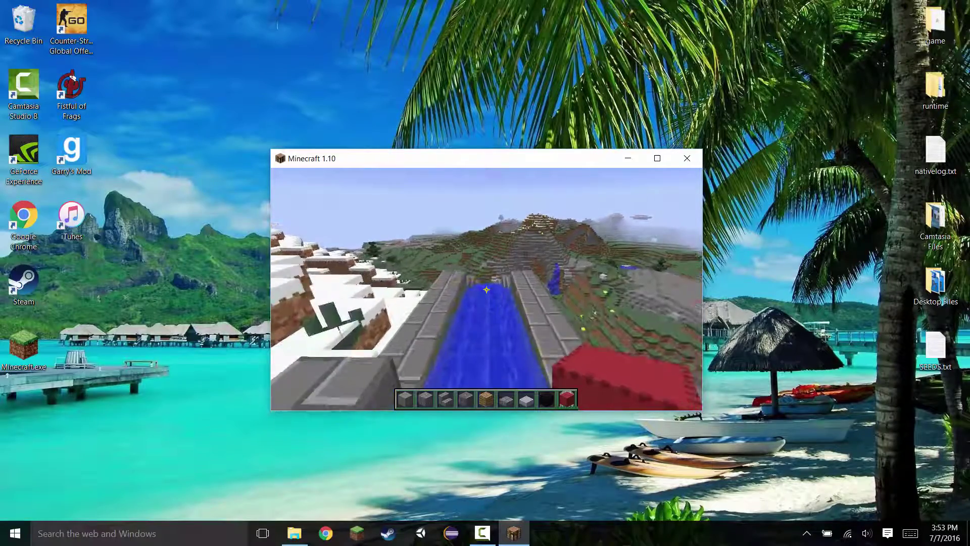